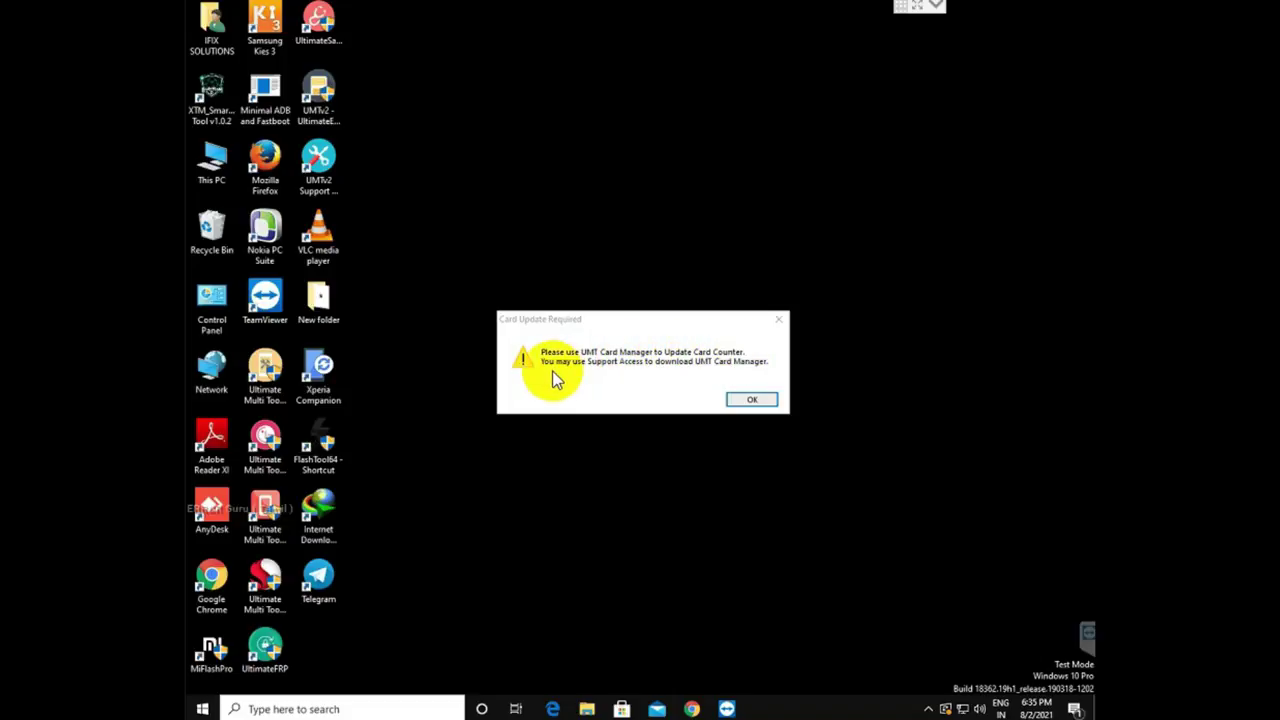
- Dismiss the 'Card Update Required' warning with OK to return to the desktop
click(756, 404)
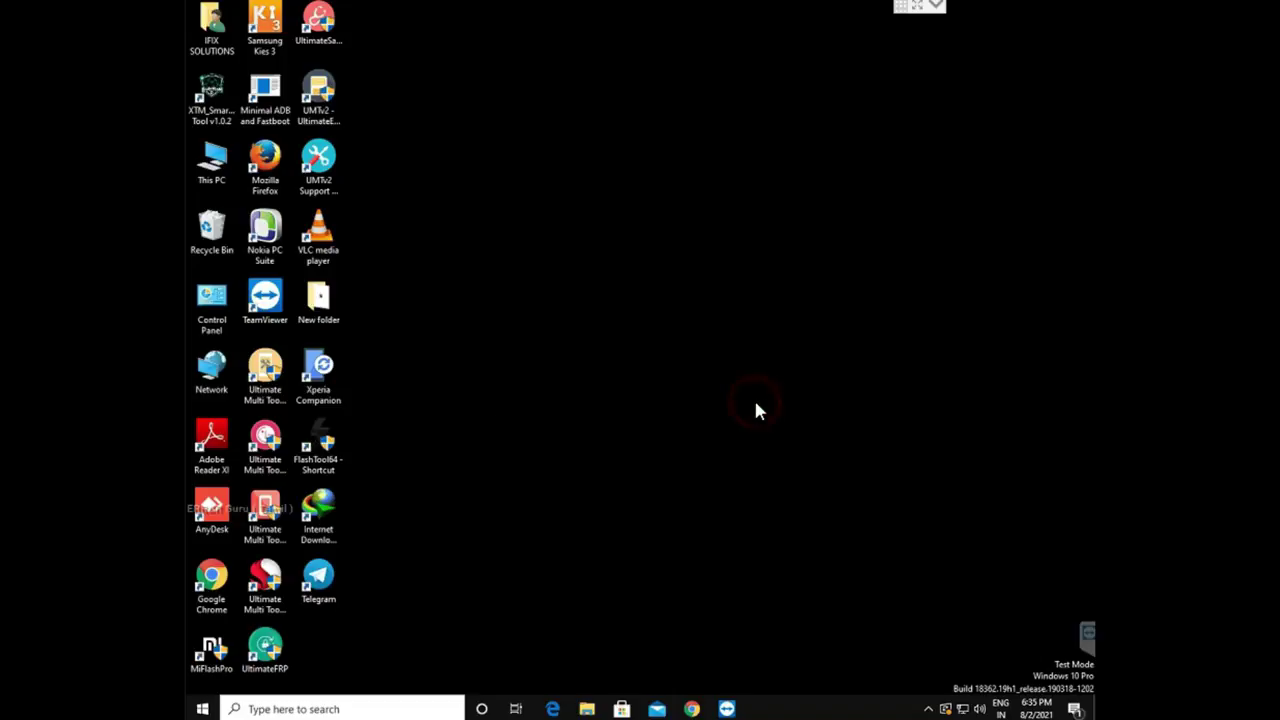
- Run UMT QcFire as administrator and dismiss its 'Counter Update Required' warning
double_click(268, 573)
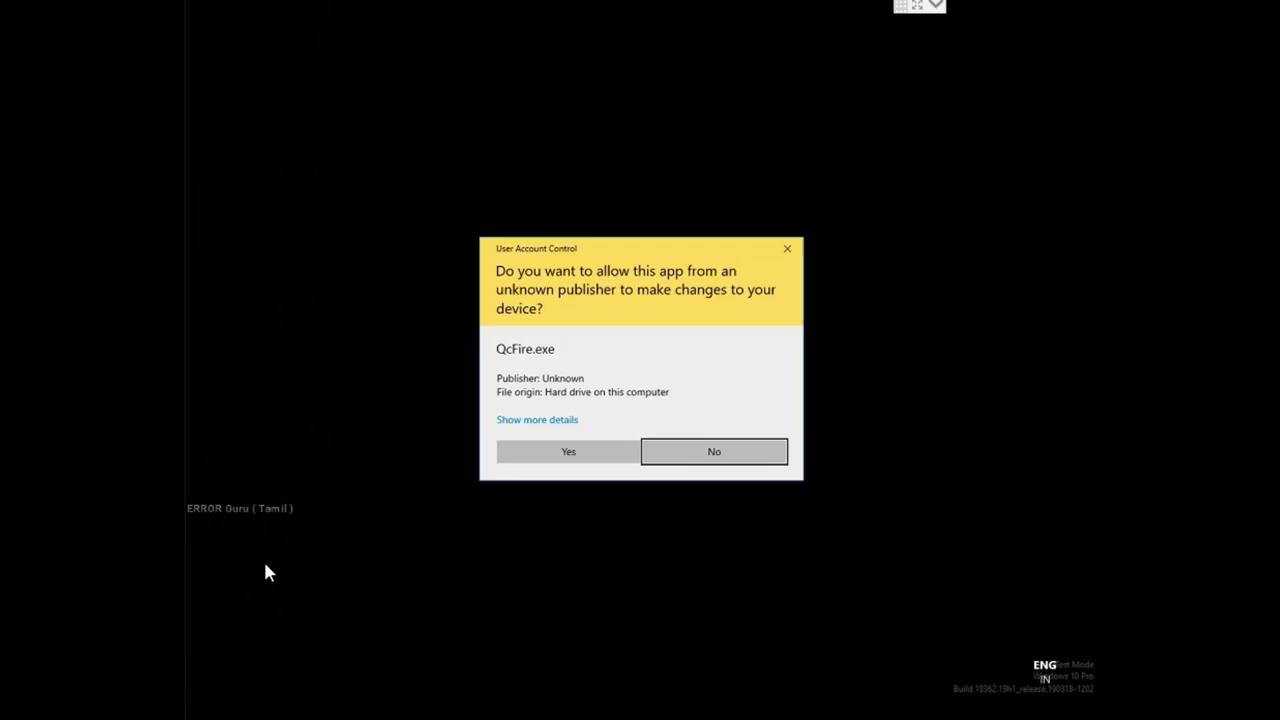
click(587, 455)
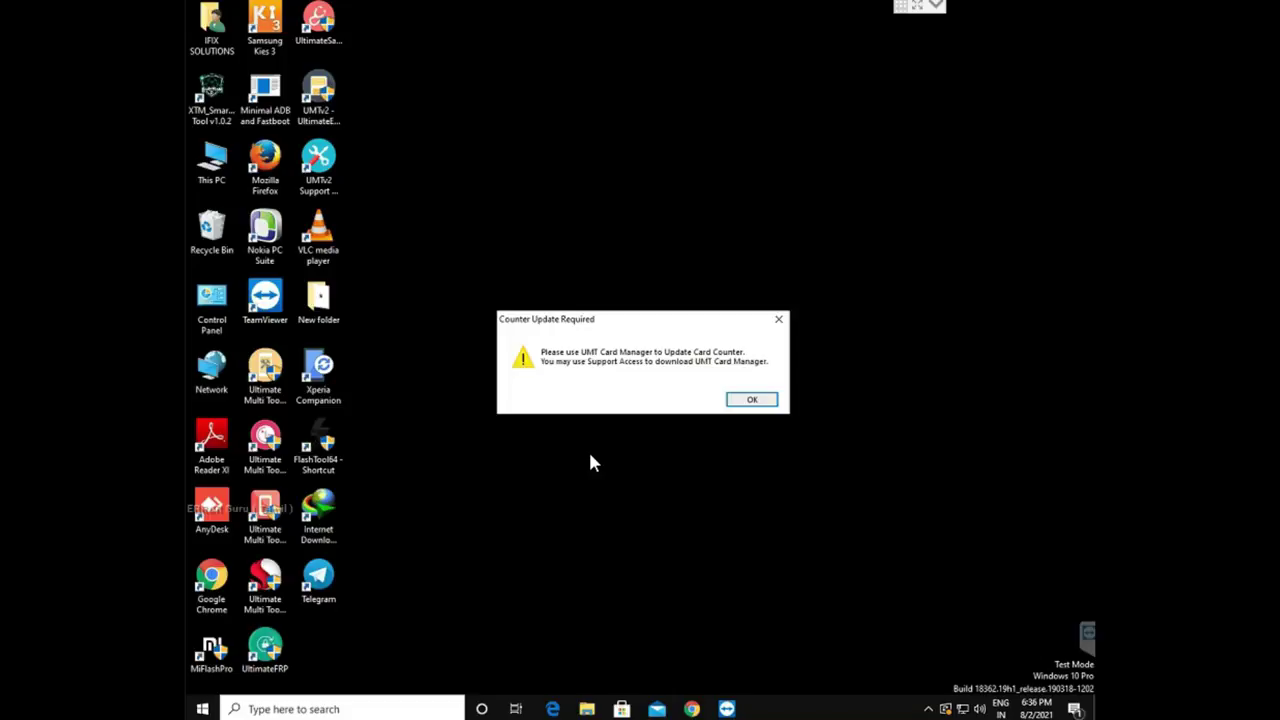
click(768, 399)
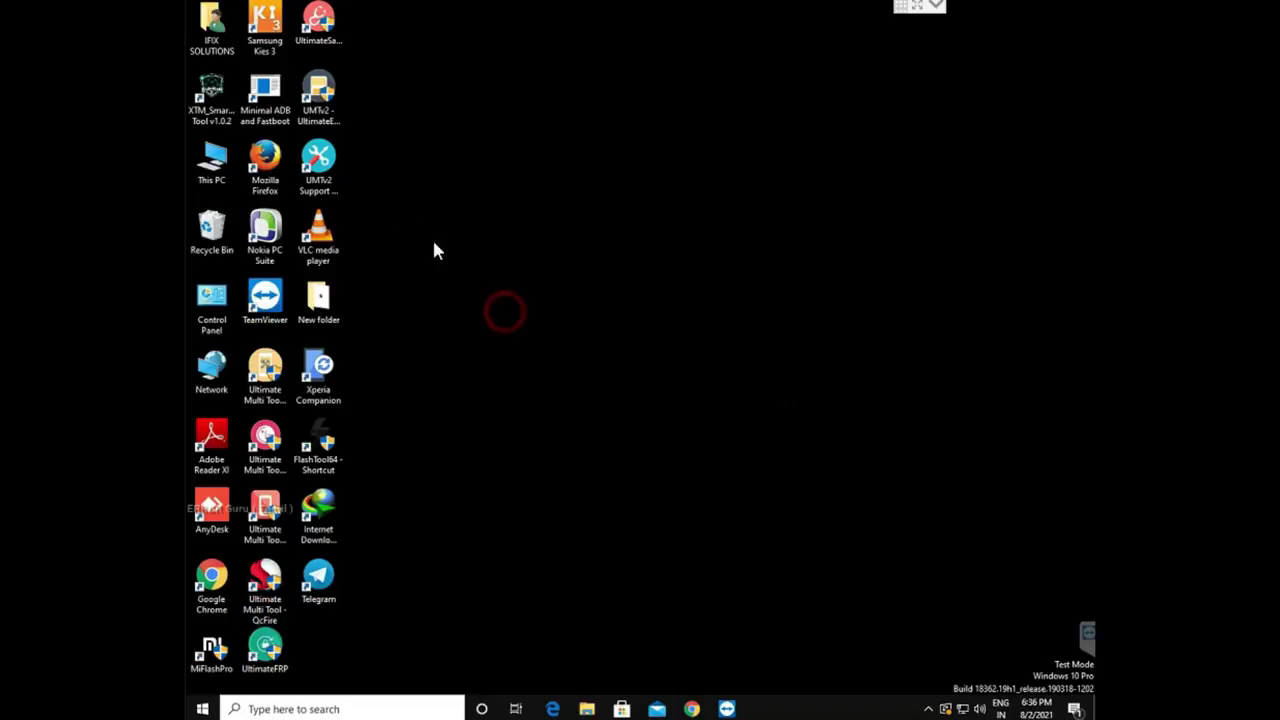
- Launch UMTv2 Support Access, browse the Installers folder, then return to the top-level folders
double_click(322, 162)
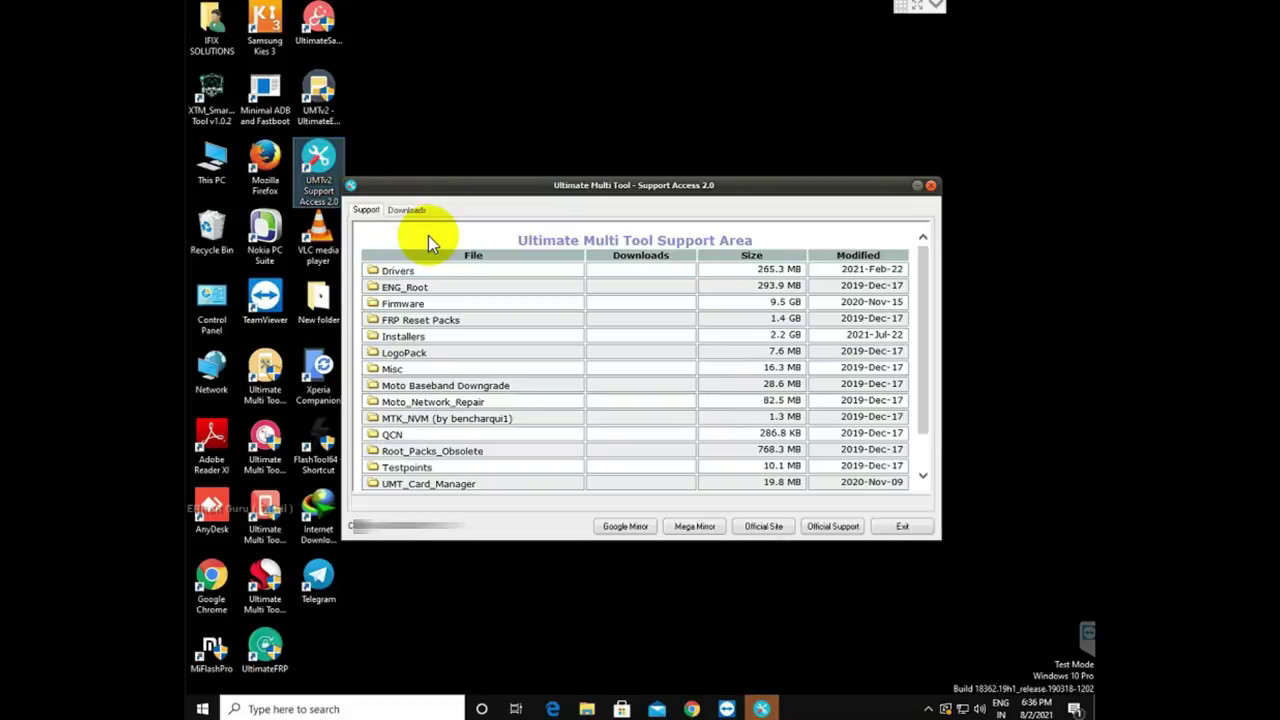
click(412, 338)
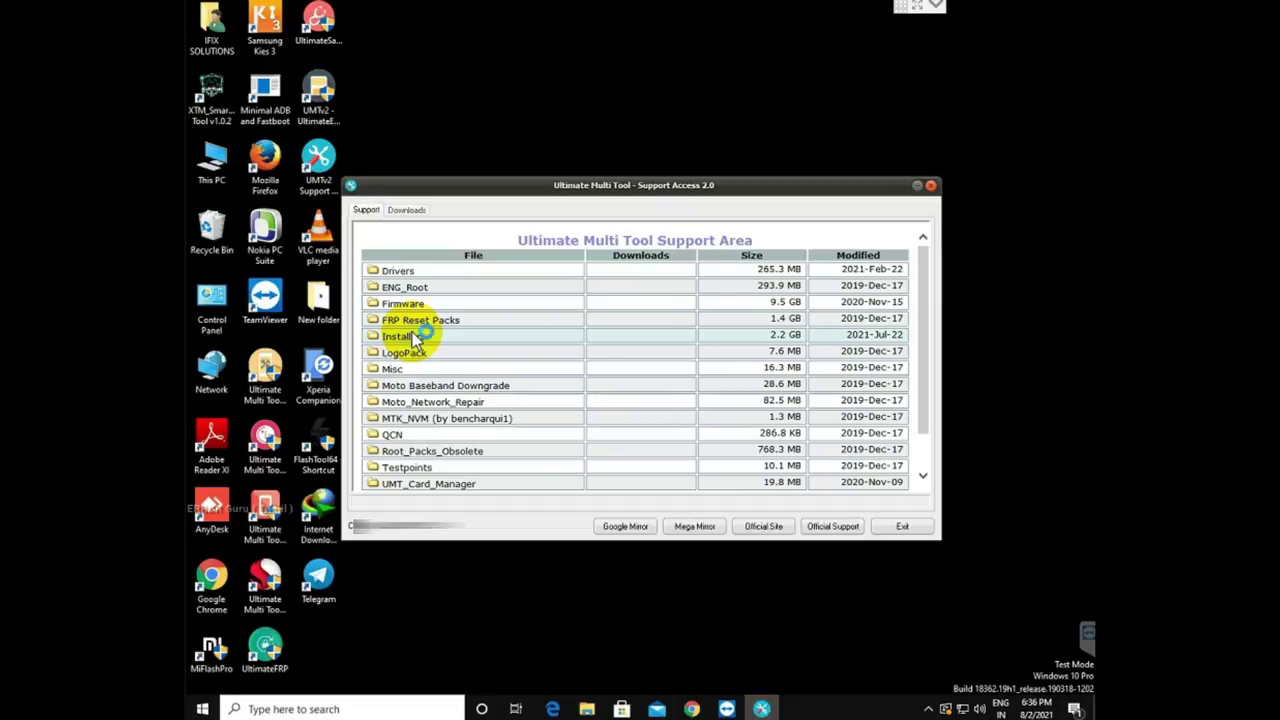
double_click(414, 338)
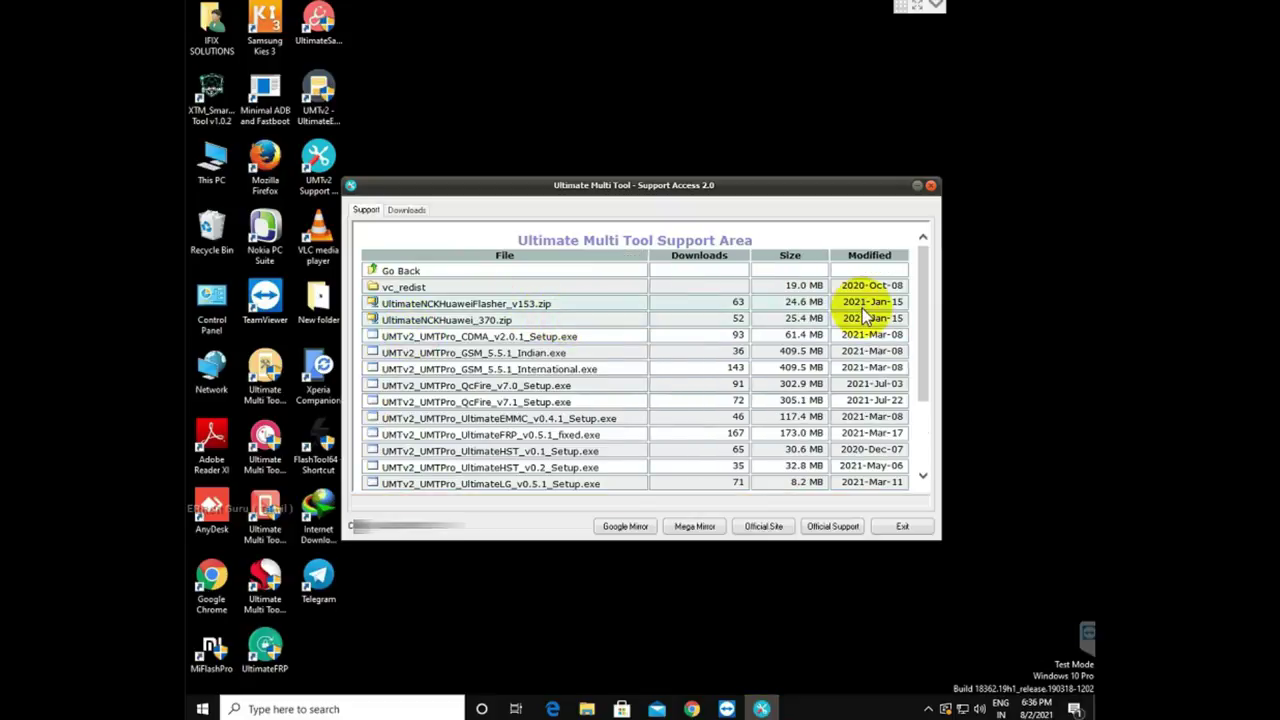
drag(923, 309, 925, 374)
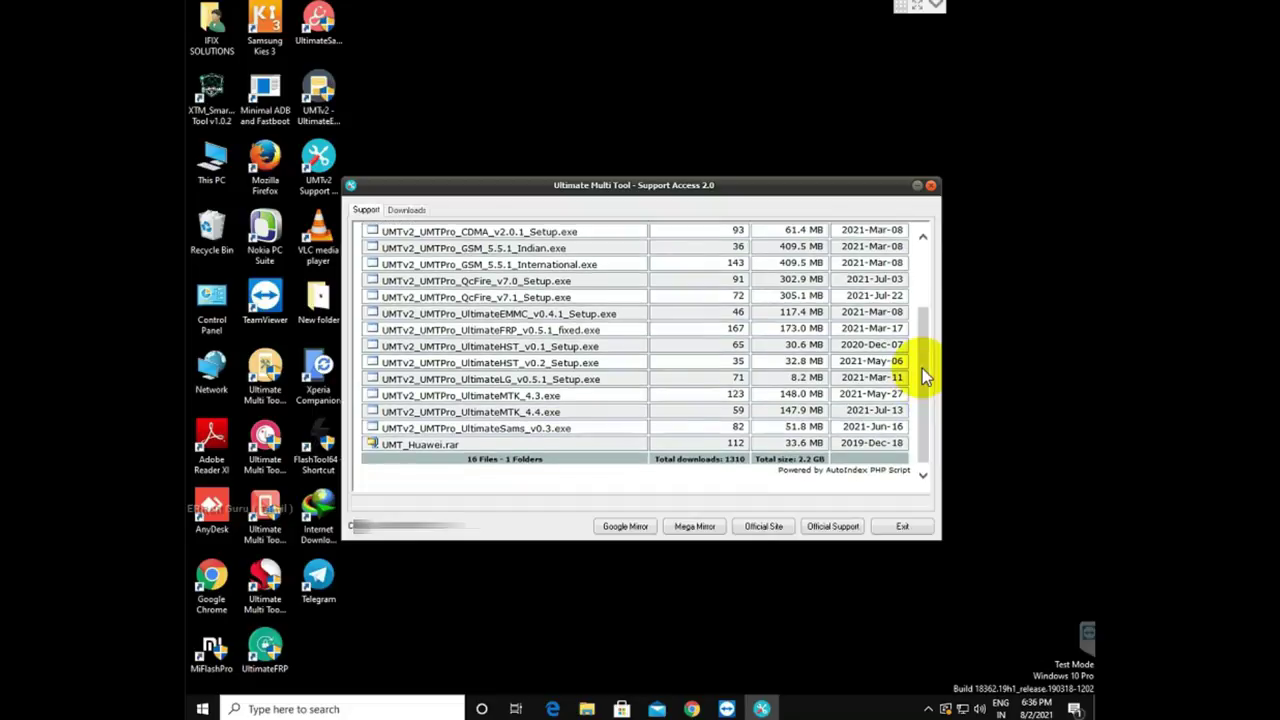
drag(922, 367, 924, 283)
click(380, 272)
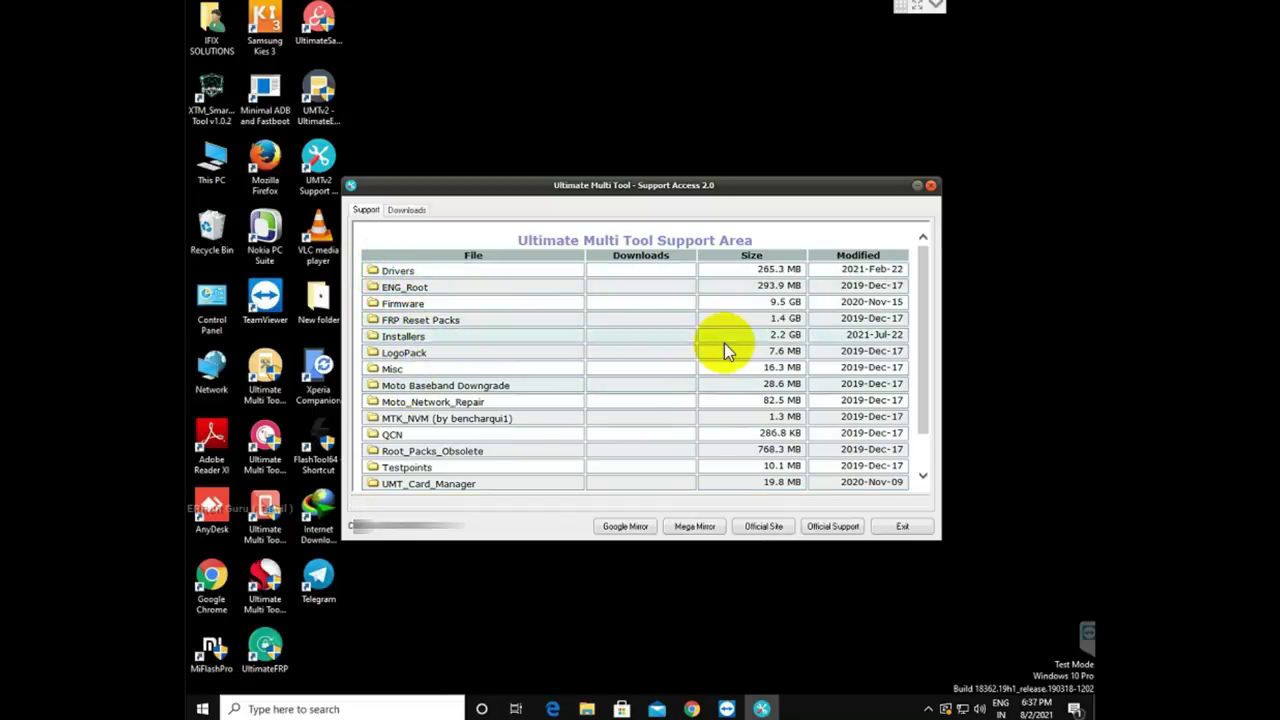
- Queue UMT_Card_Manager.rar from the UMT_Card_Manager folder and start its download
click(474, 485)
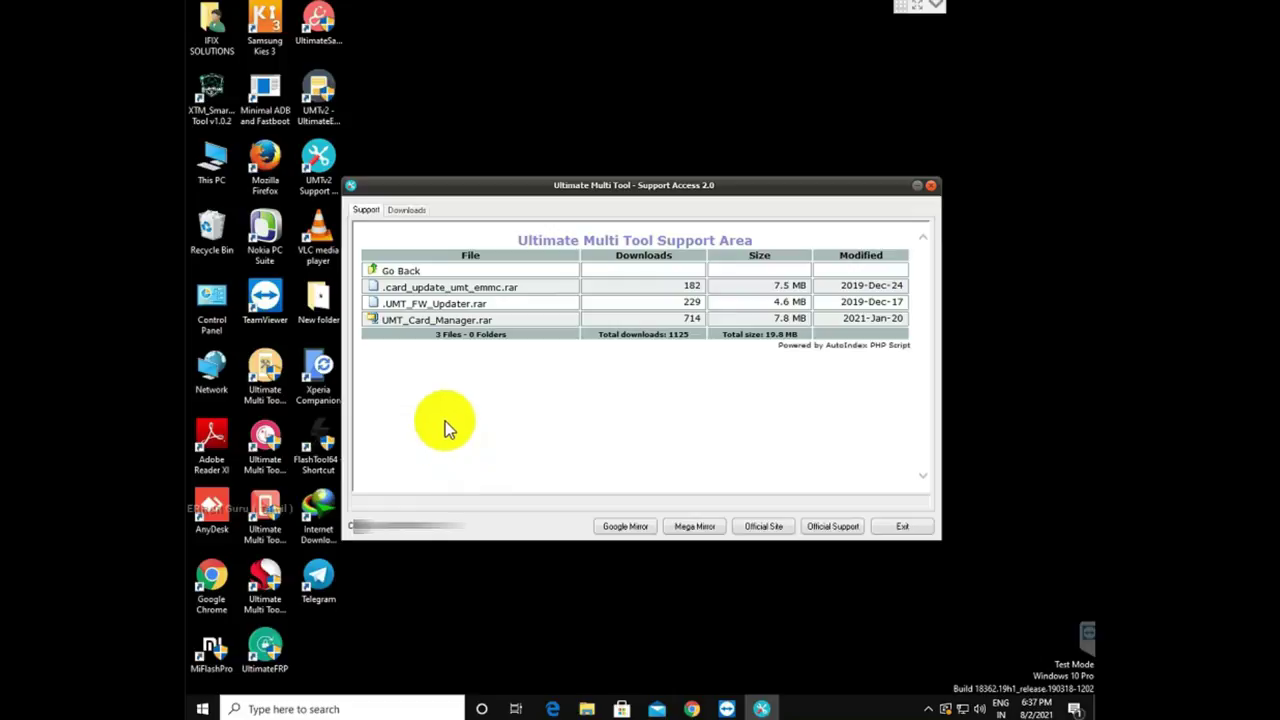
click(412, 330)
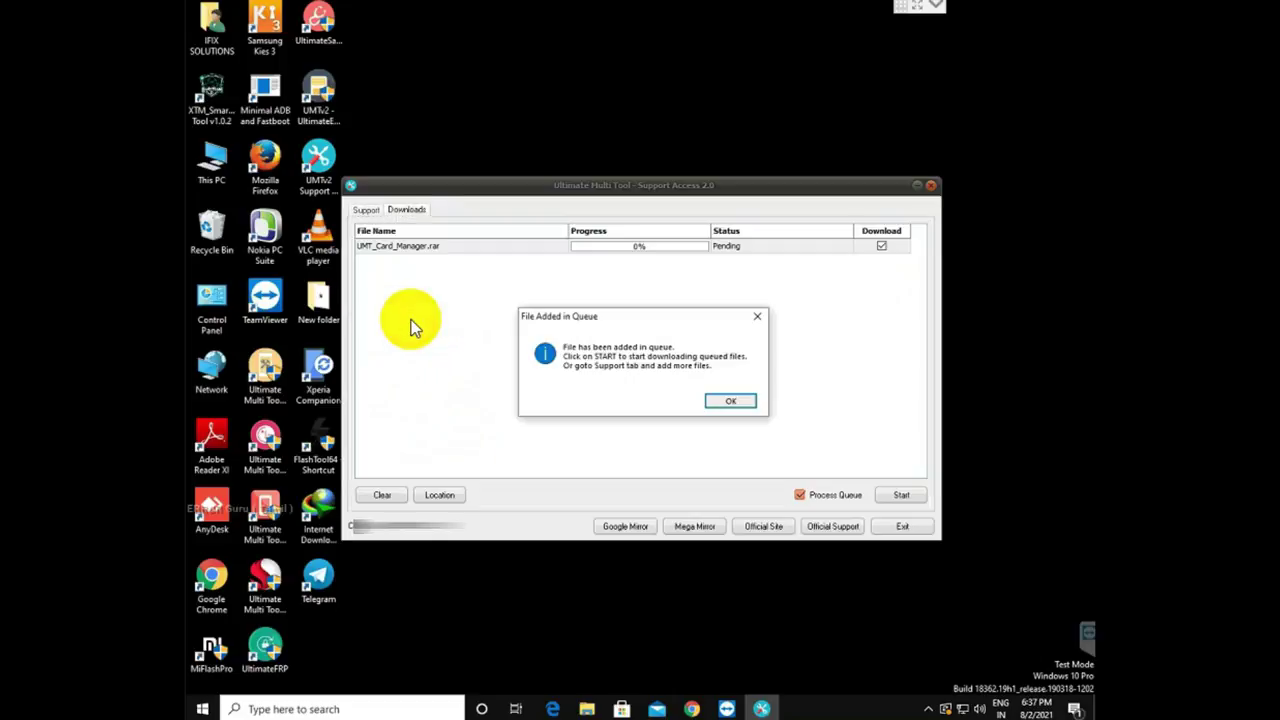
click(724, 402)
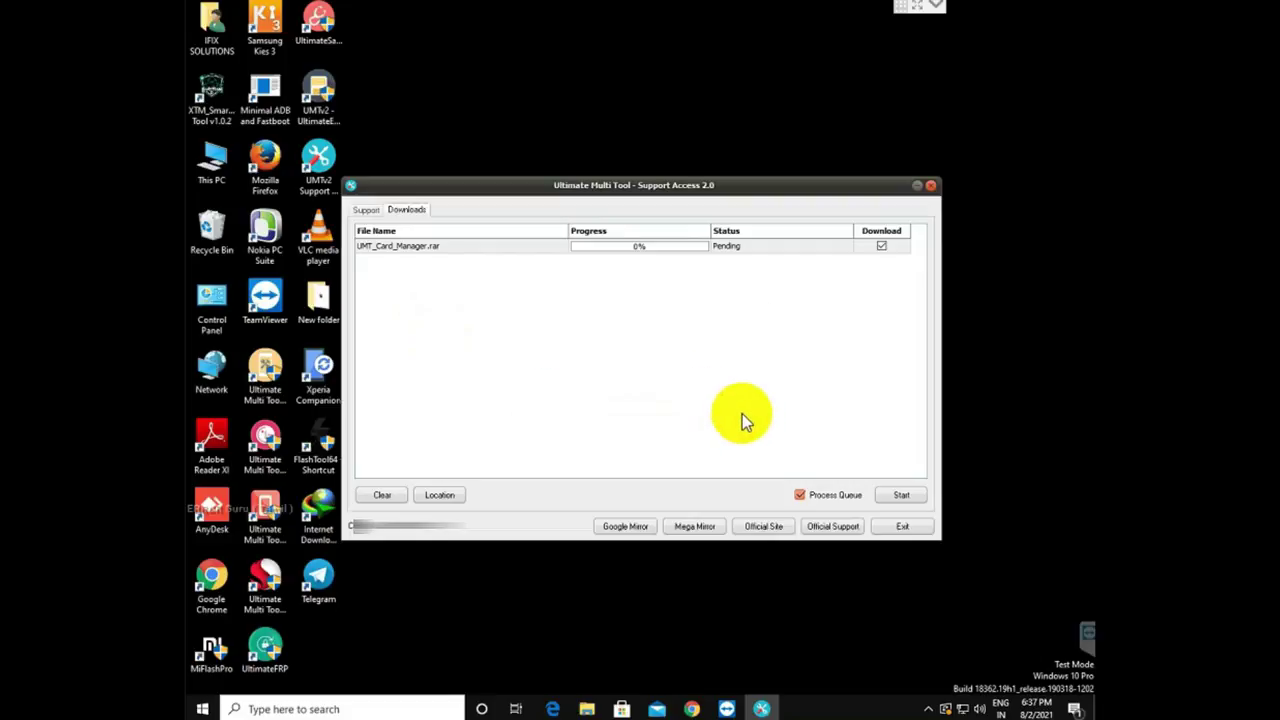
click(903, 497)
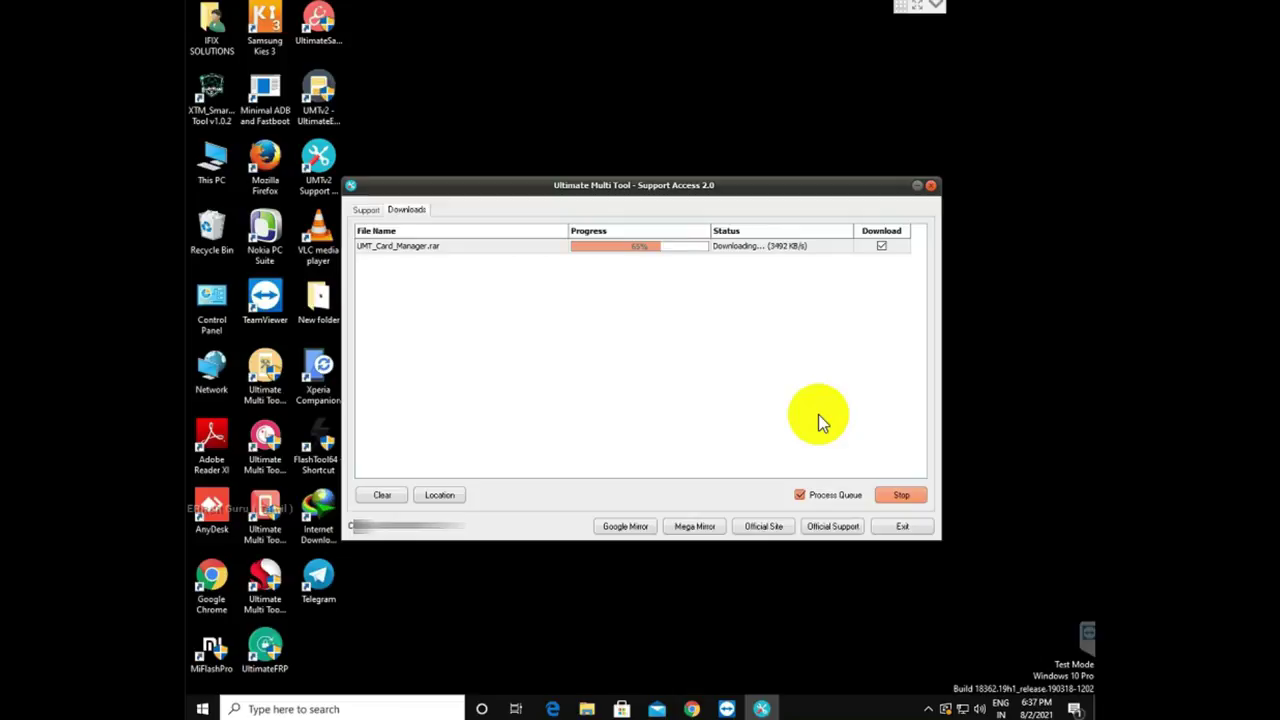
- Extract UMT_Card_Manager.rar into a UMT_Card_Manager folder, replacing all existing files
click(440, 497)
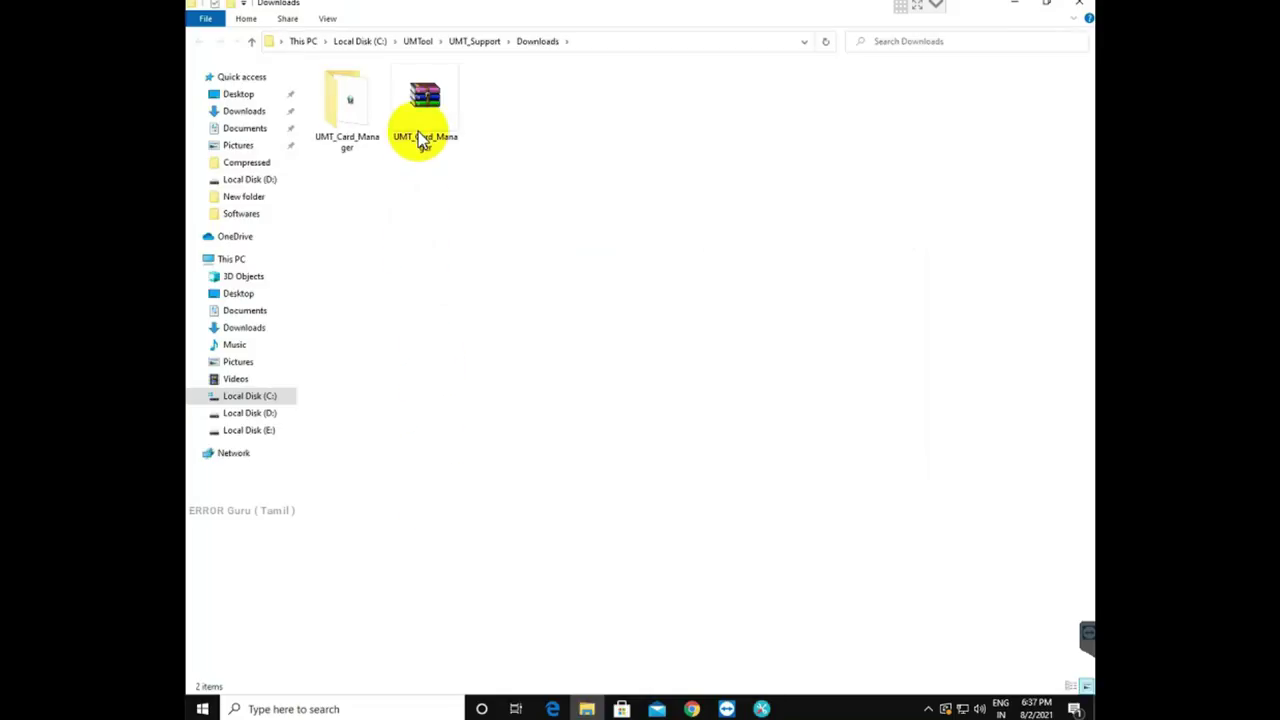
click(420, 138)
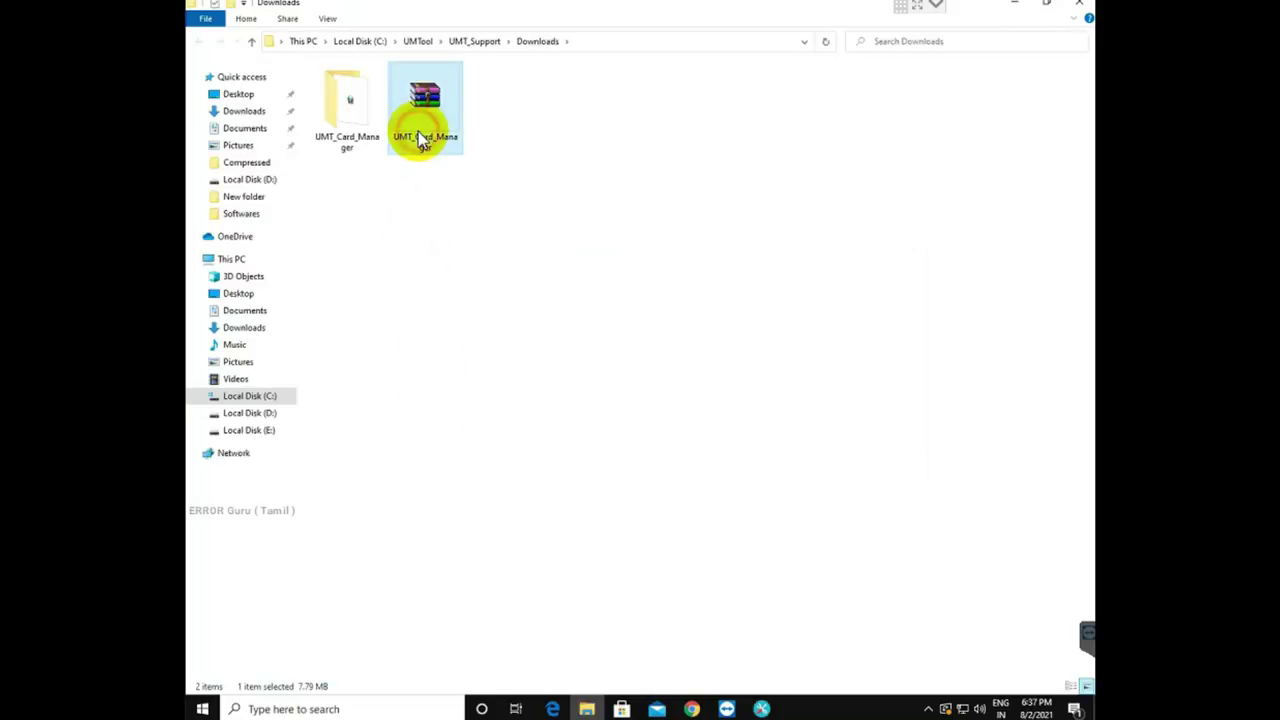
right_click(418, 131)
click(458, 203)
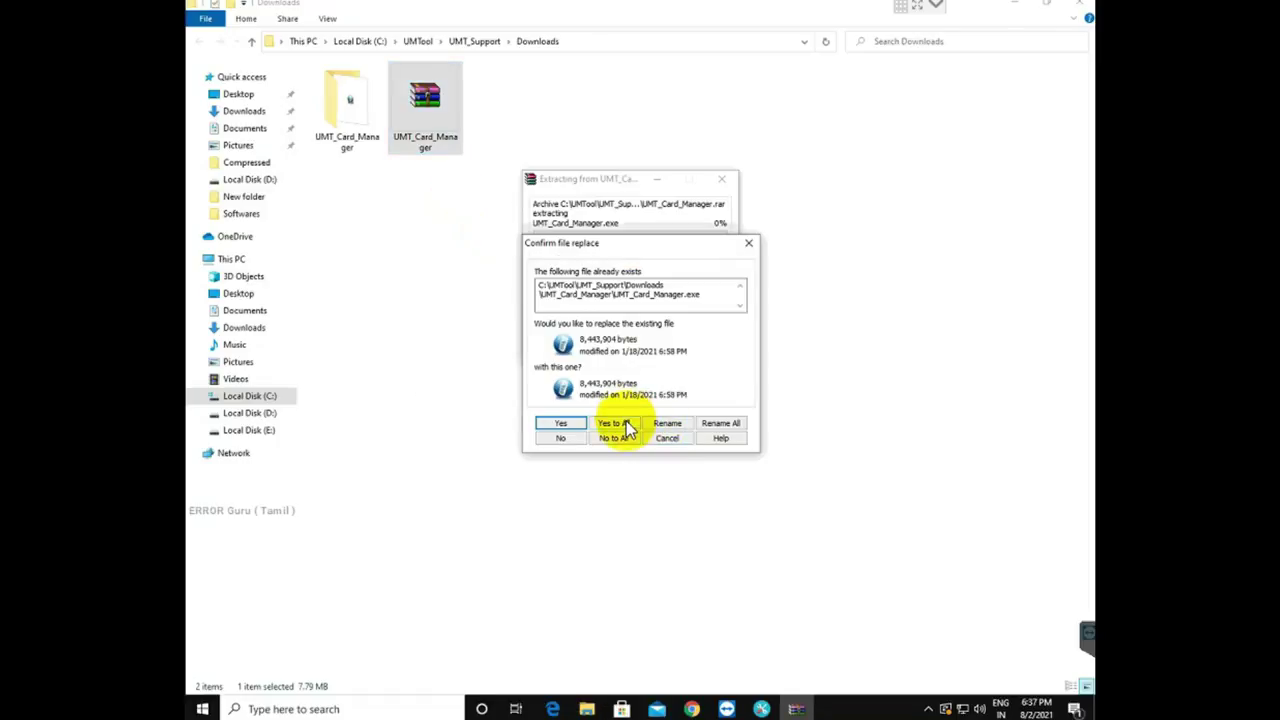
click(626, 425)
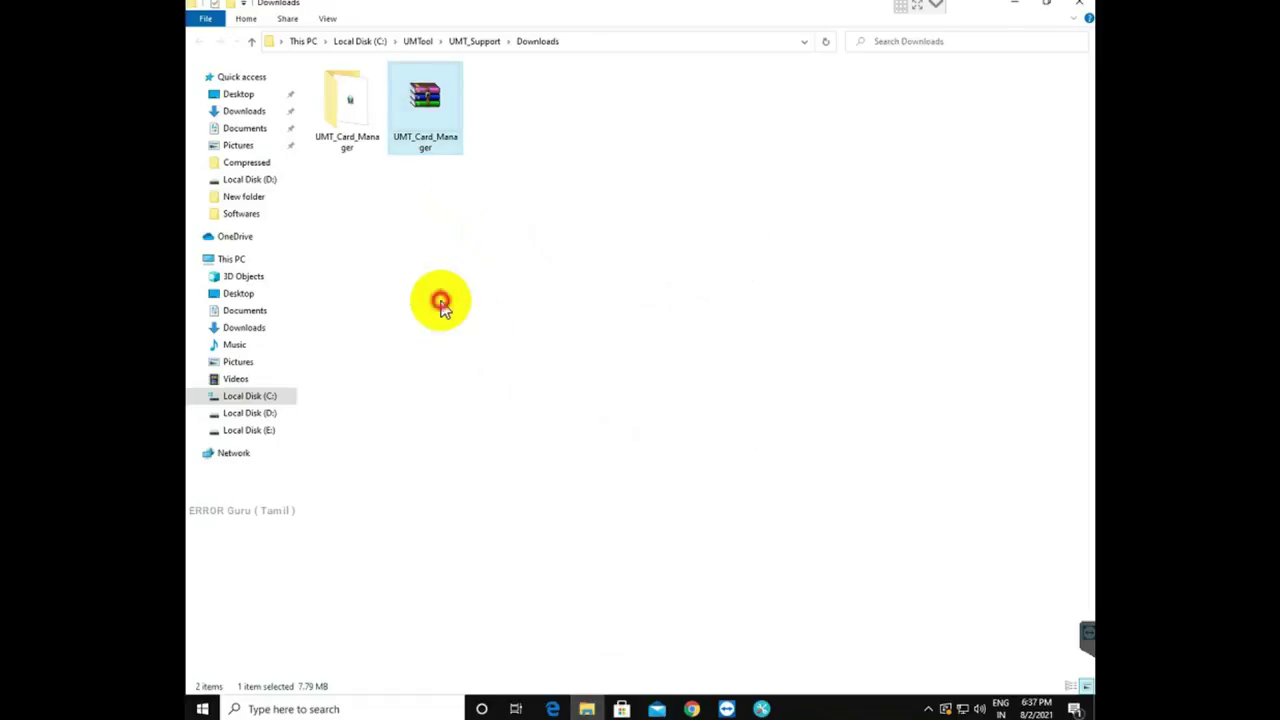
- Run the UMT_Card_Manager program from the extracted folder
double_click(345, 115)
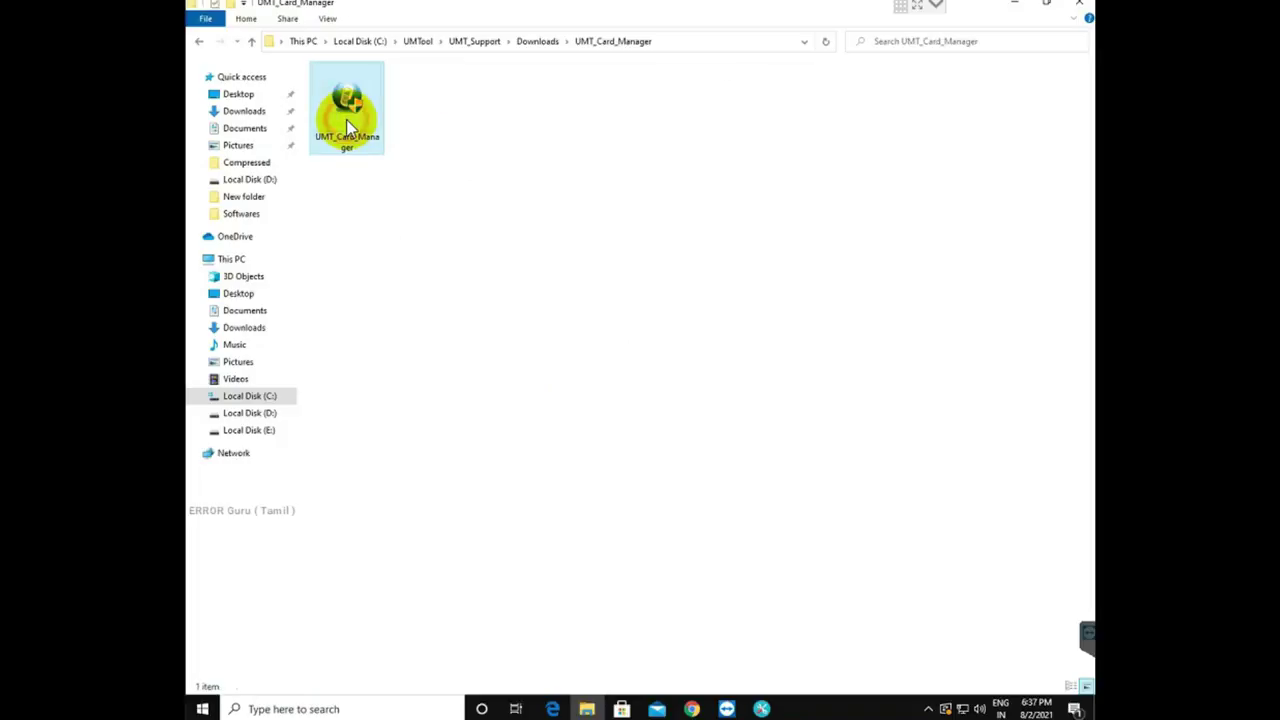
click(346, 119)
double_click(346, 119)
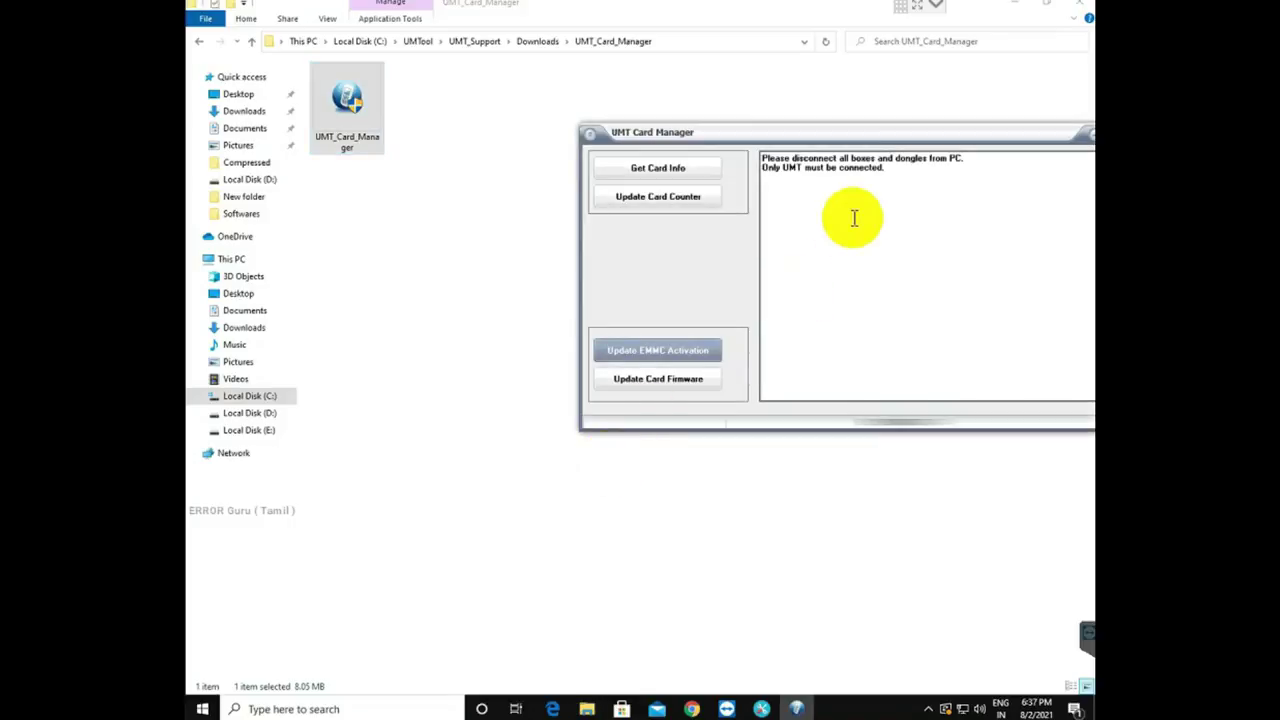
- Move the Card Manager window left and read the card info, showing activation expired 20 July 2021
drag(845, 138, 665, 145)
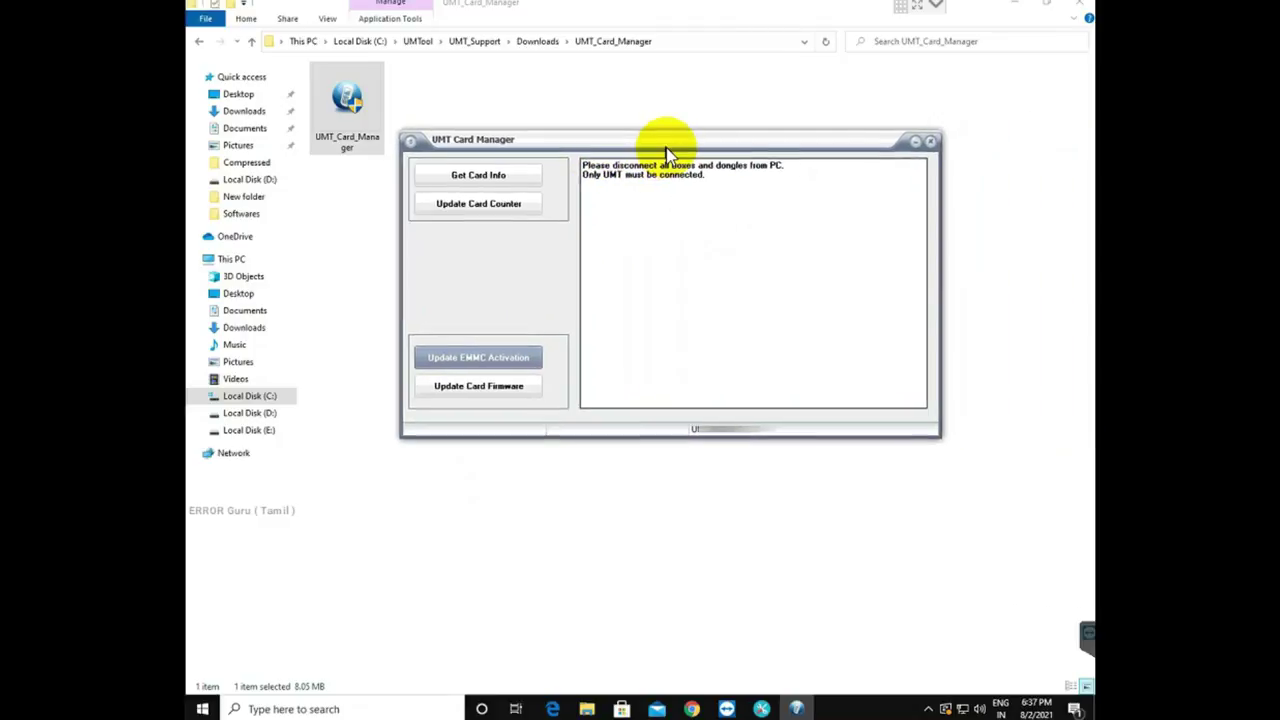
click(483, 180)
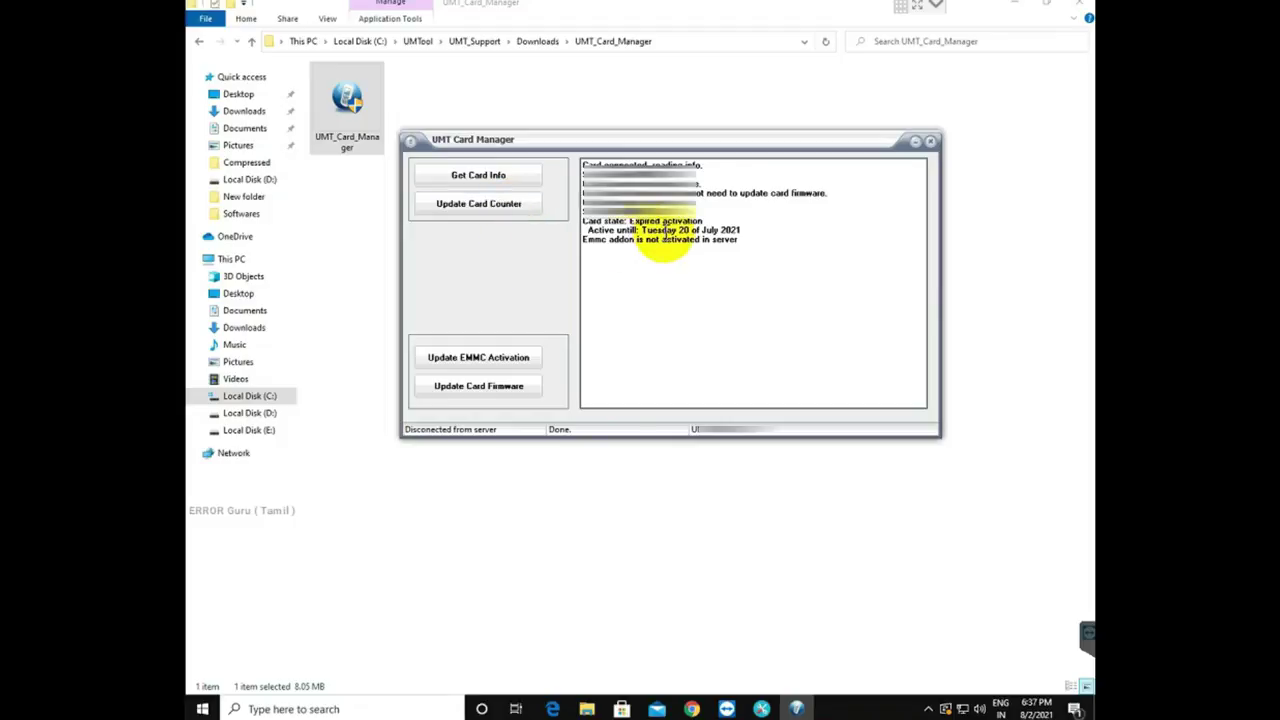
mouse_move(634, 232)
mouse_down()
mouse_move(766, 236)
mouse_move(737, 240)
mouse_up()
click(716, 240)
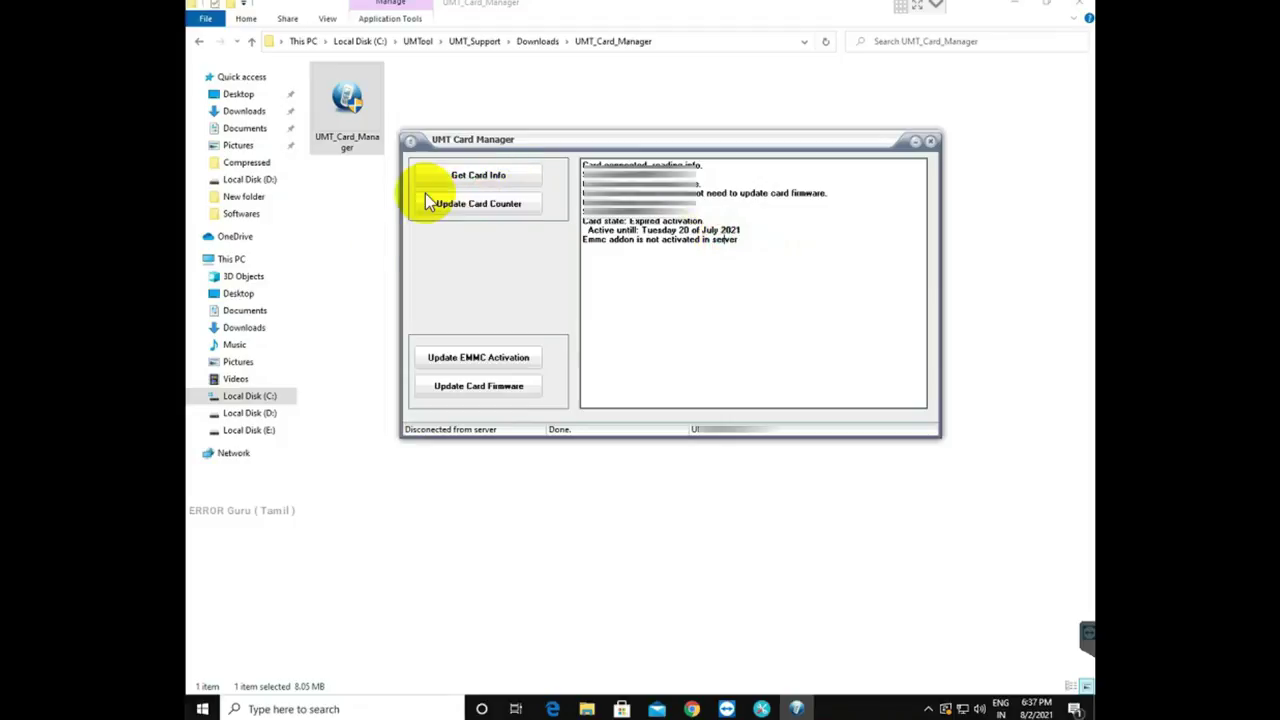
- Run Update Card Counter and highlight the expired-activation renew message in the log
click(470, 212)
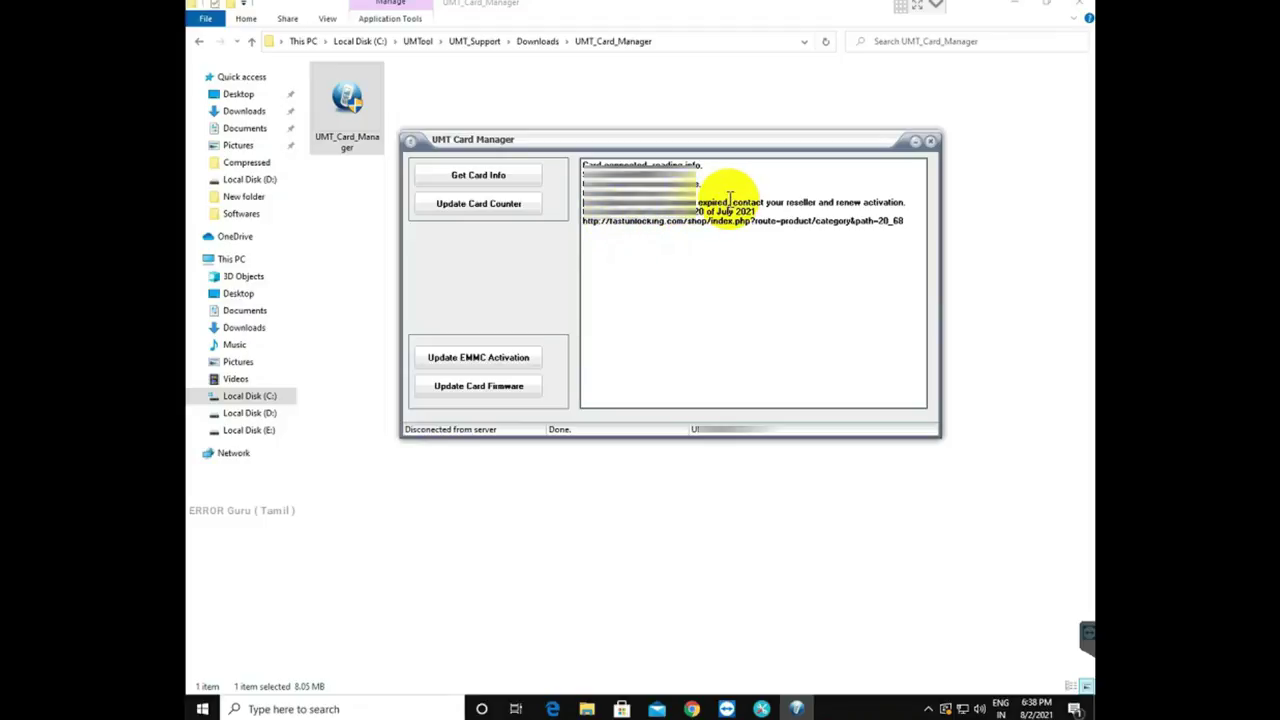
drag(731, 200, 636, 212)
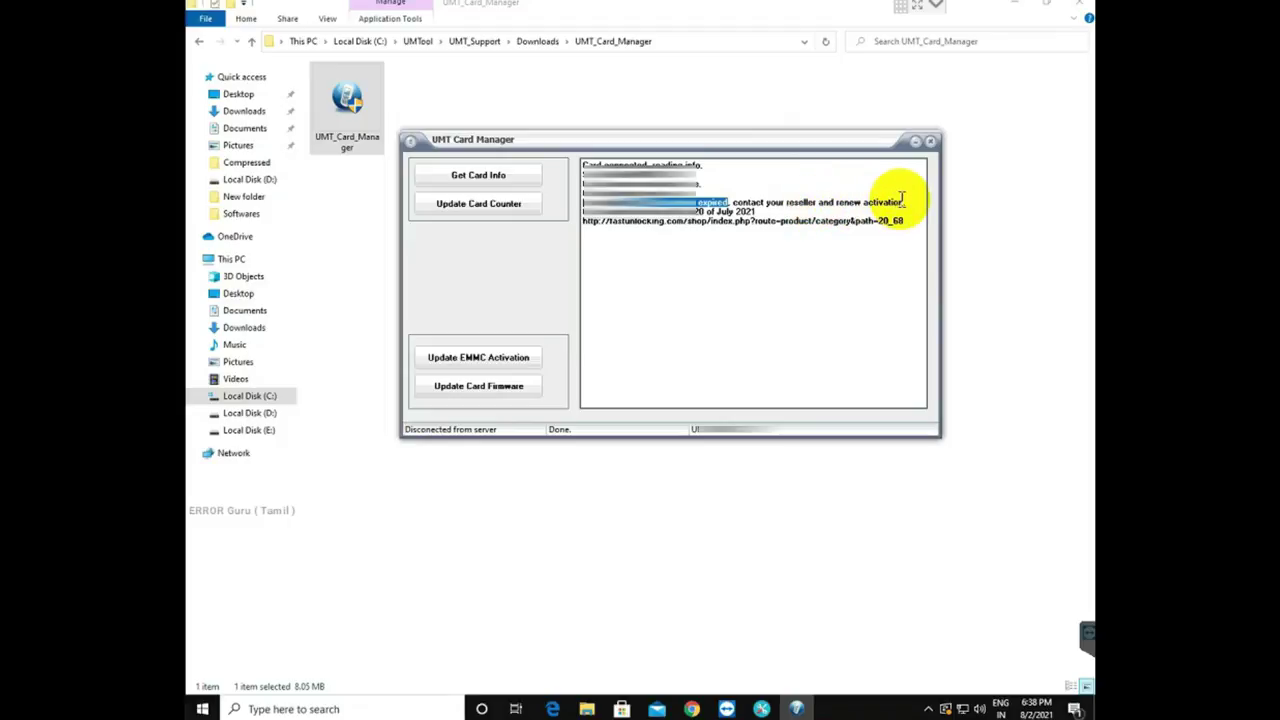
mouse_move(904, 202)
mouse_down()
mouse_move(762, 187)
mouse_move(663, 229)
mouse_move(609, 234)
mouse_move(548, 203)
mouse_move(480, 197)
mouse_up()
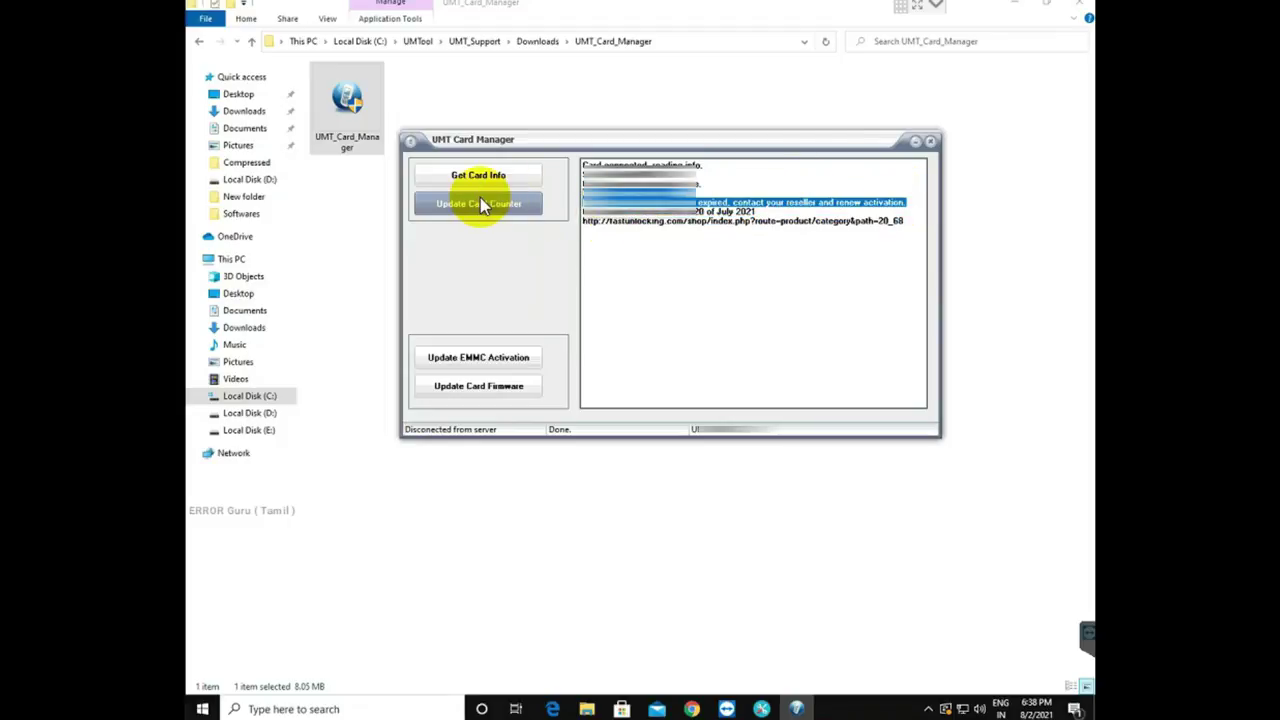
click(704, 277)
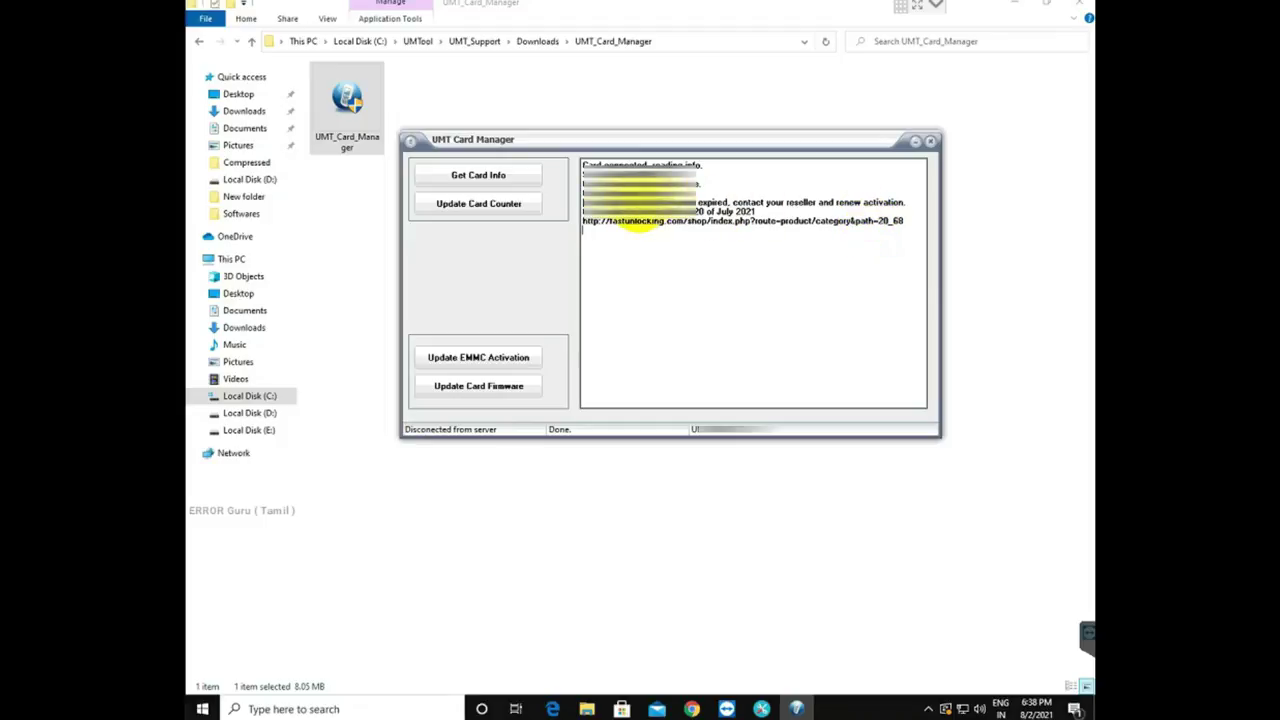
drag(585, 203, 729, 200)
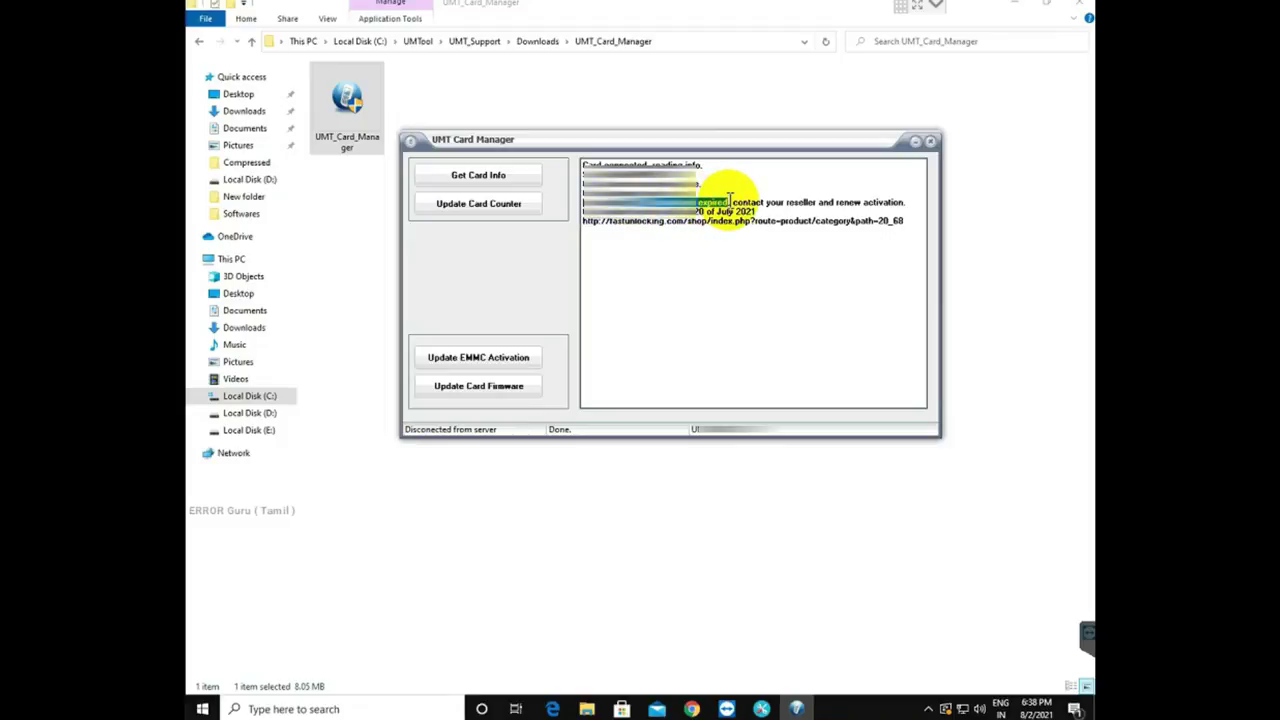